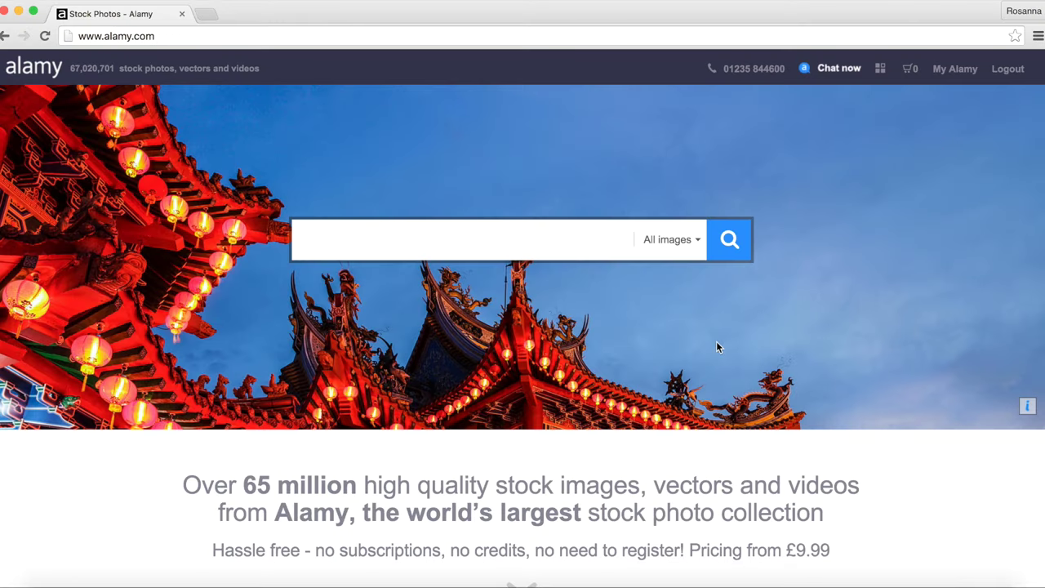
# Open the My Alamy account menu in the header.
pyautogui.moveTo(957, 72)
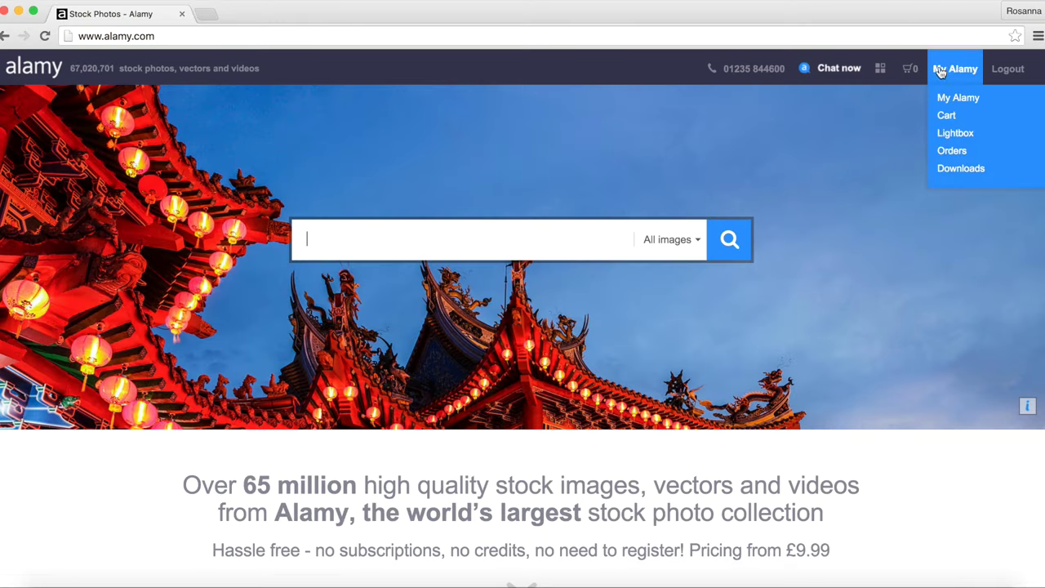
# Go to the My Lightbox page and start adding a new lightbox.
pyautogui.click(957, 134)
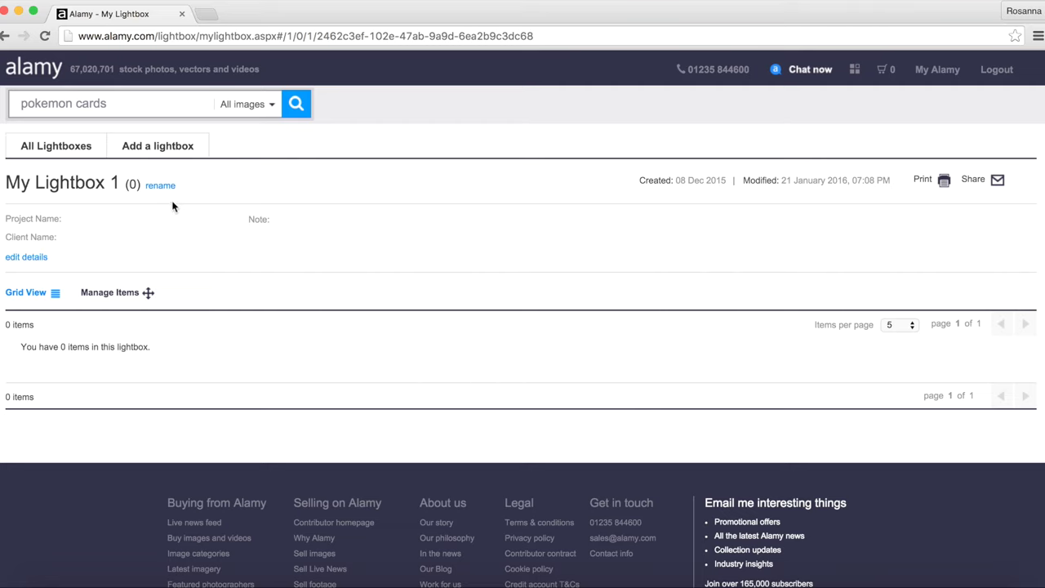
pyautogui.click(175, 152)
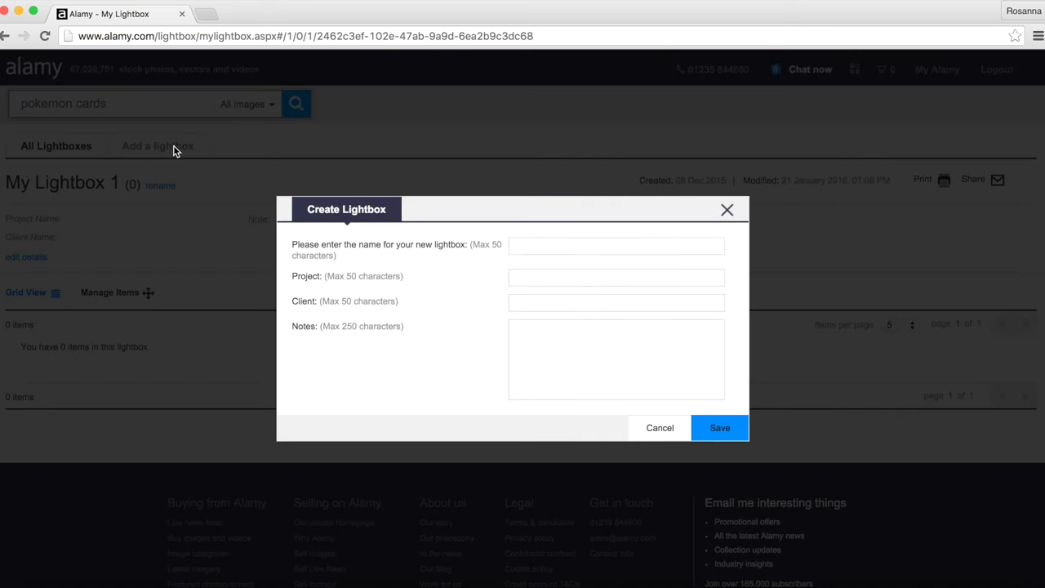
# Save lightbox 'Rosie's Vlog' with project Vlogging, client Youtube and note 'This is for the vlog..... Hello!'.
pyautogui.write("Rosie 's Vlog")
pyautogui.click(536, 245)
pyautogui.press('BackSpace')
pyautogui.write('Vlogging')
pyautogui.click(545, 304)
pyautogui.write('Youtube')
pyautogui.click(573, 360)
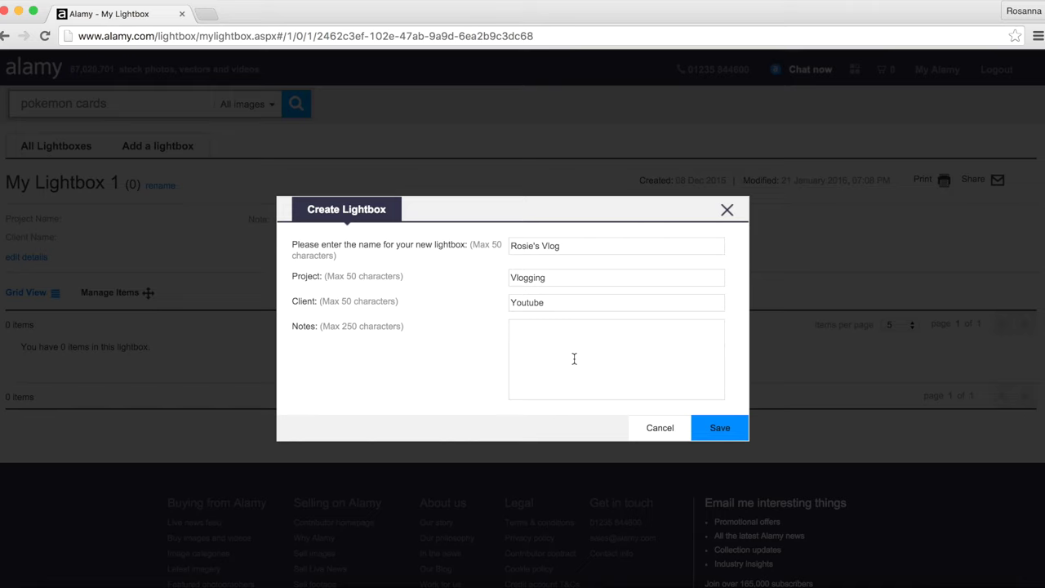
pyautogui.write('This is for the vlog..... Hello!')
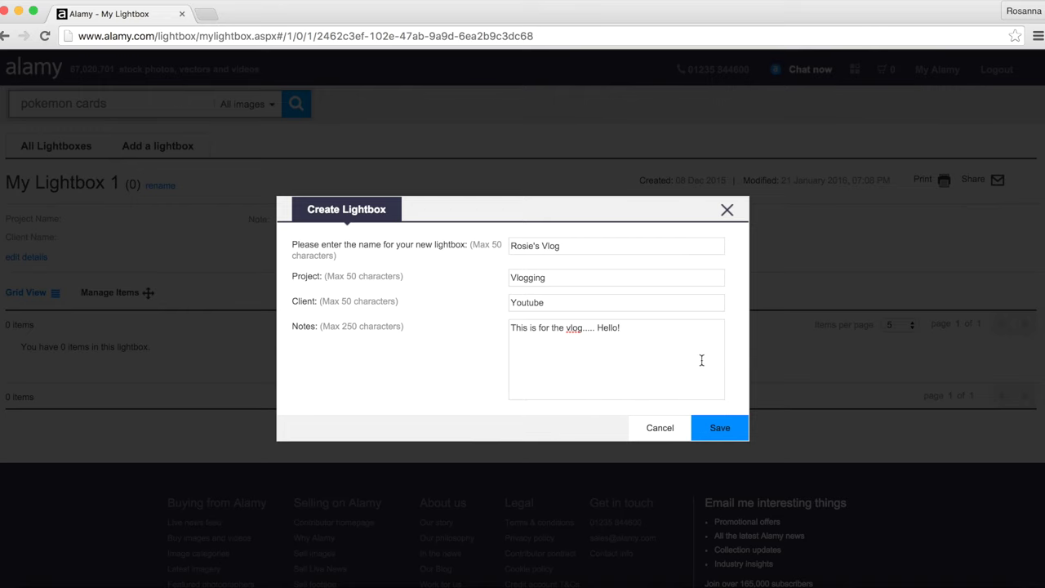
pyautogui.click(719, 430)
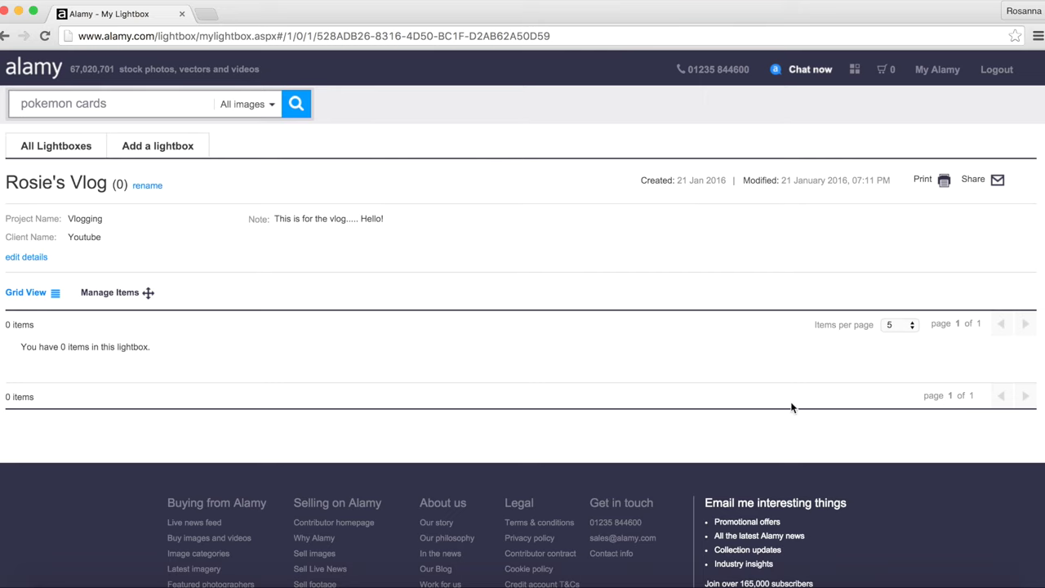
# Search Alamy stock photos for 'Pokemon Cards' from the homepage.
pyautogui.click(172, 109)
pyautogui.click(55, 79)
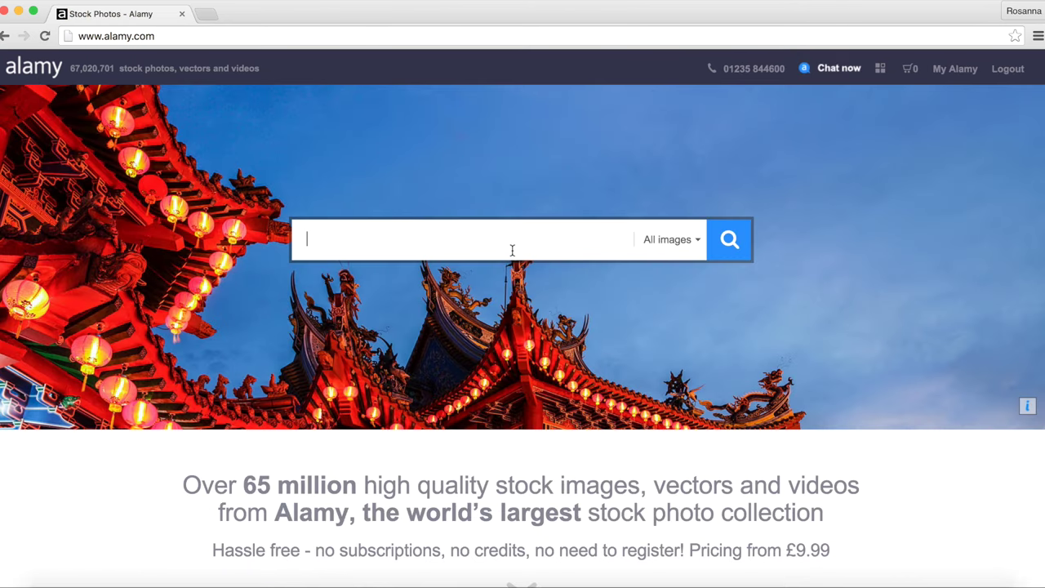
pyautogui.write('Pok')
pyautogui.press('BackSpace')
pyautogui.press('BackSpace')
pyautogui.write('okemons')
pyautogui.press('BackSpace')
pyautogui.write('Cards')
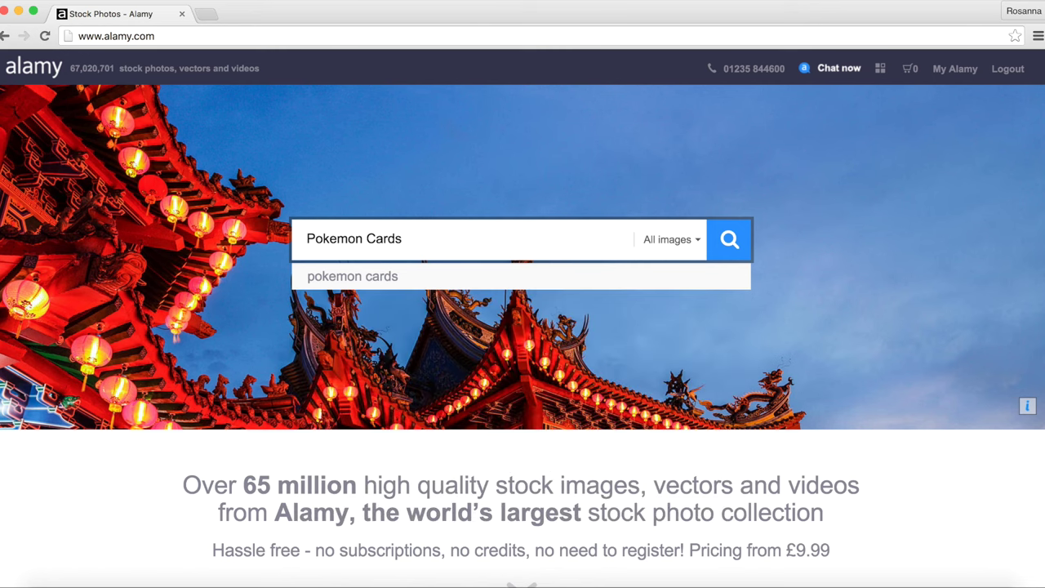
pyautogui.press('Return')
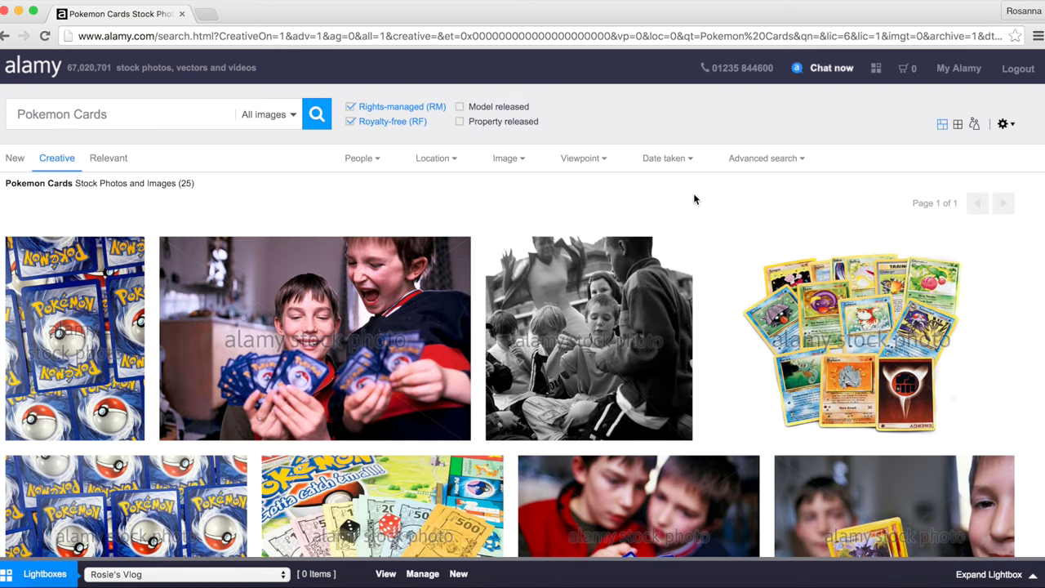
pyautogui.scroll(-5, 693, 199)
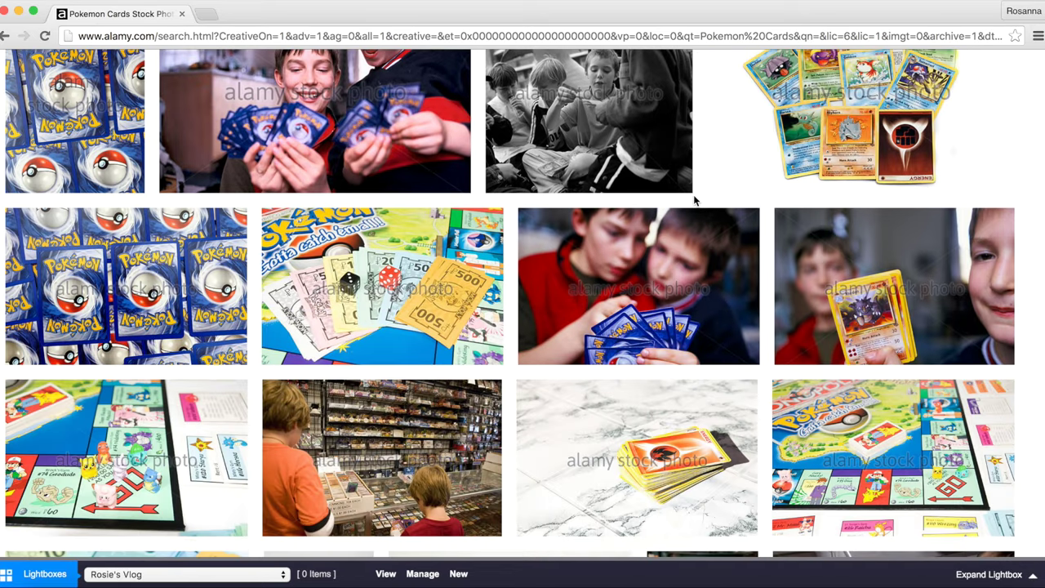
pyautogui.scroll(4, 695, 201)
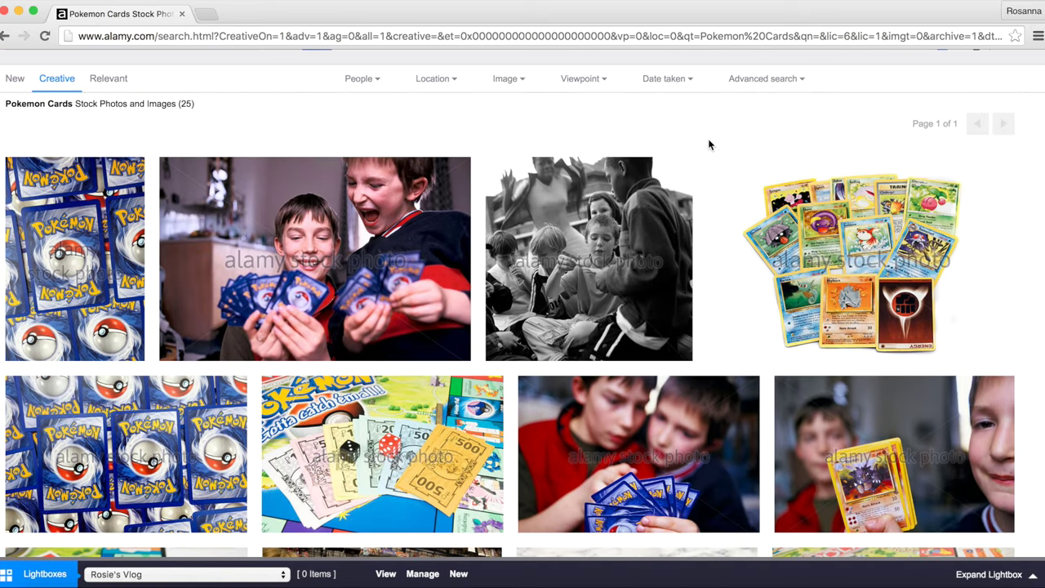
pyautogui.scroll(2, 708, 145)
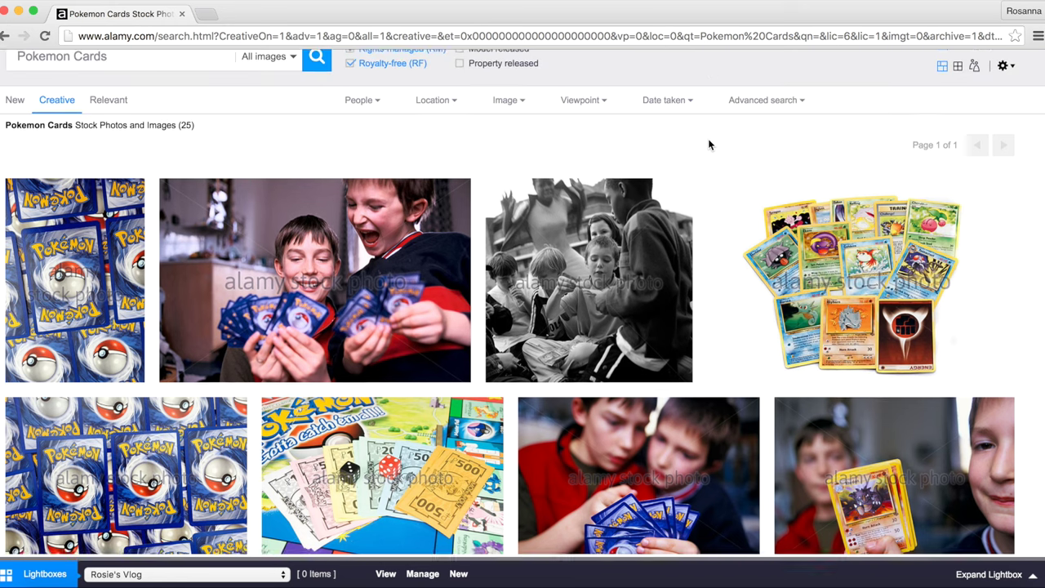
pyautogui.moveTo(958, 75)
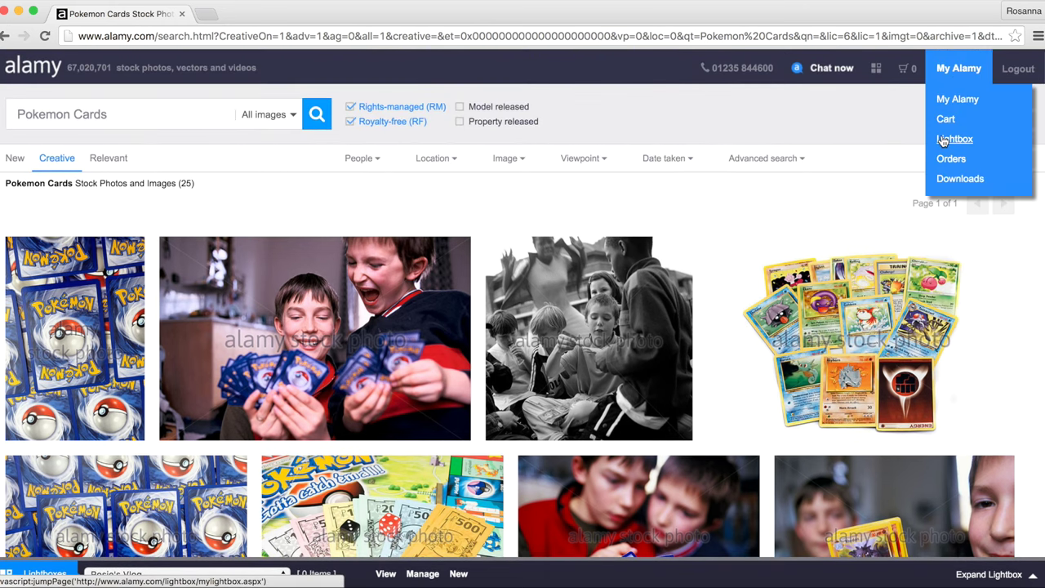
pyautogui.click(823, 158)
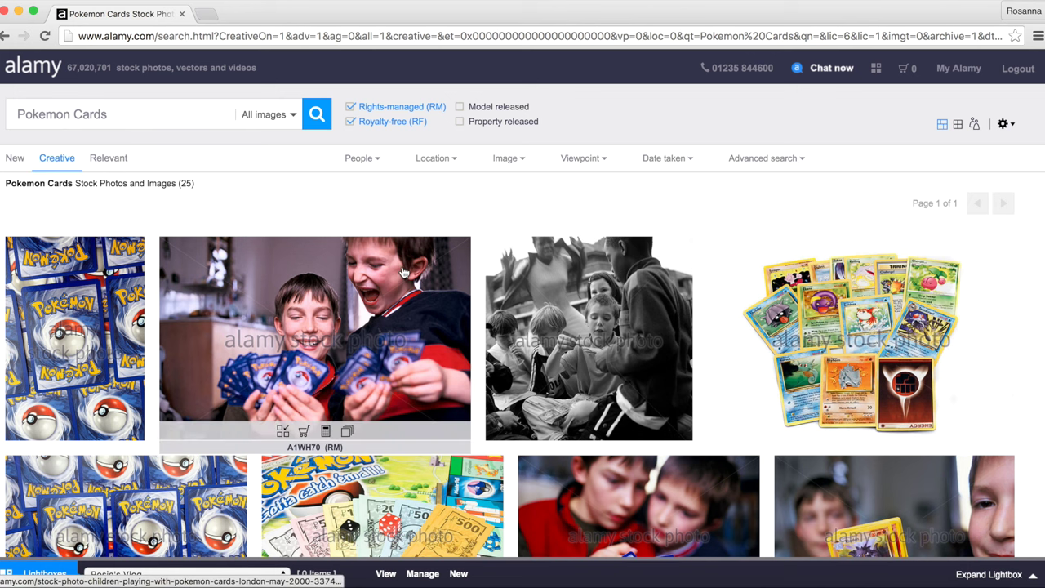
pyautogui.moveTo(321, 321)
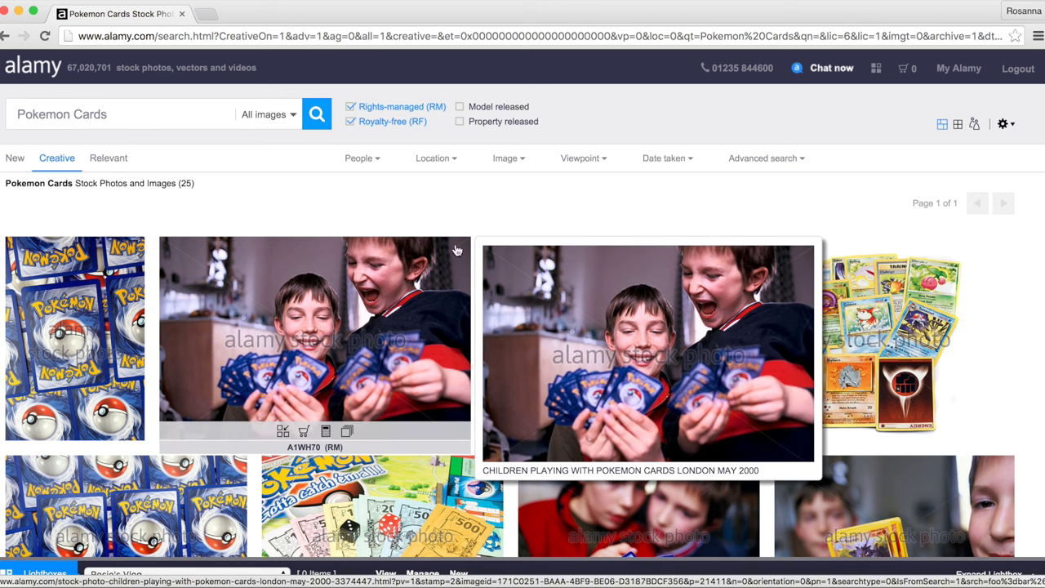
pyautogui.moveTo(368, 310)
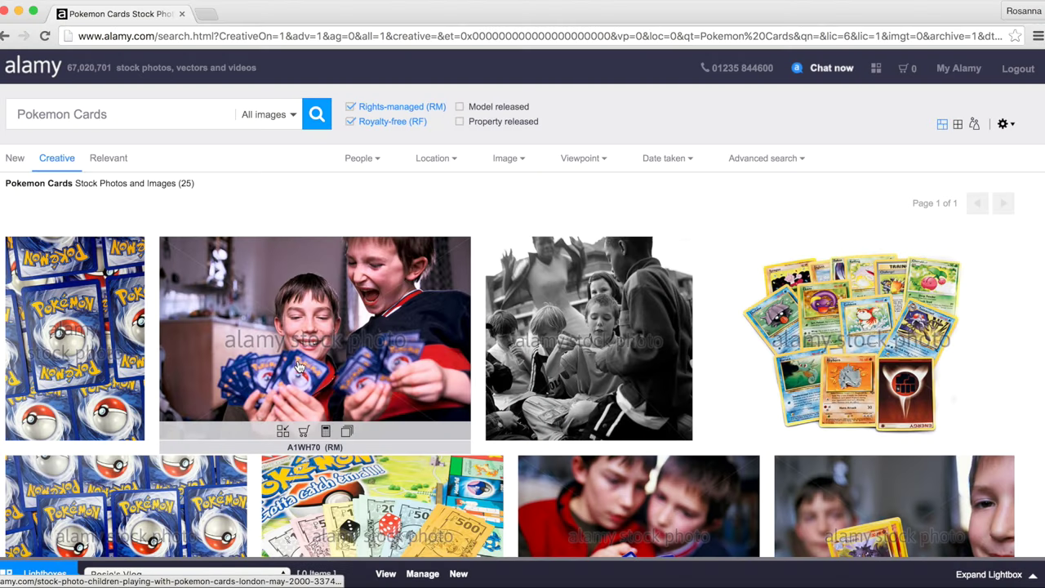
pyautogui.moveTo(299, 364)
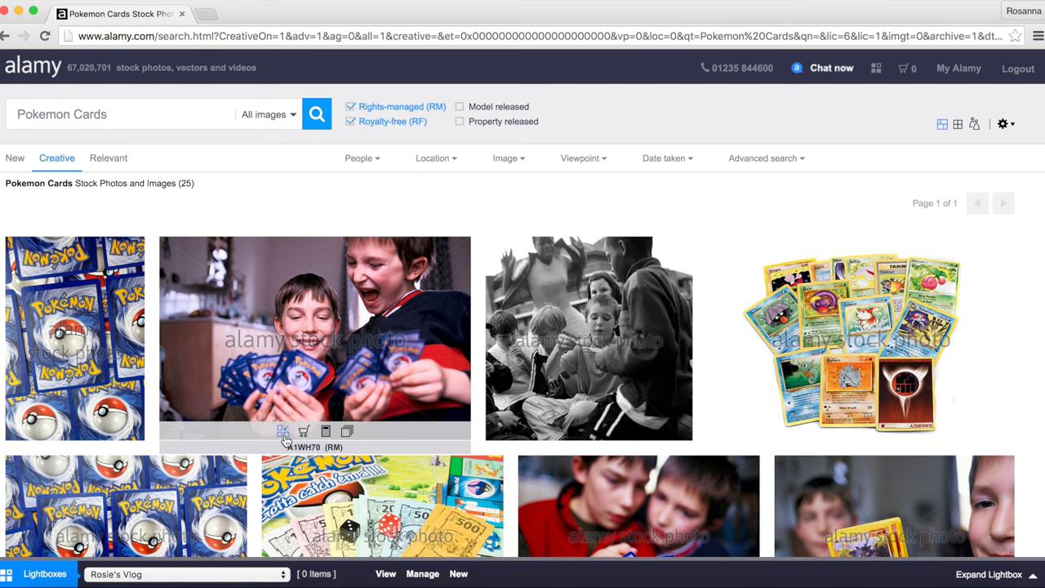
pyautogui.moveTo(346, 438)
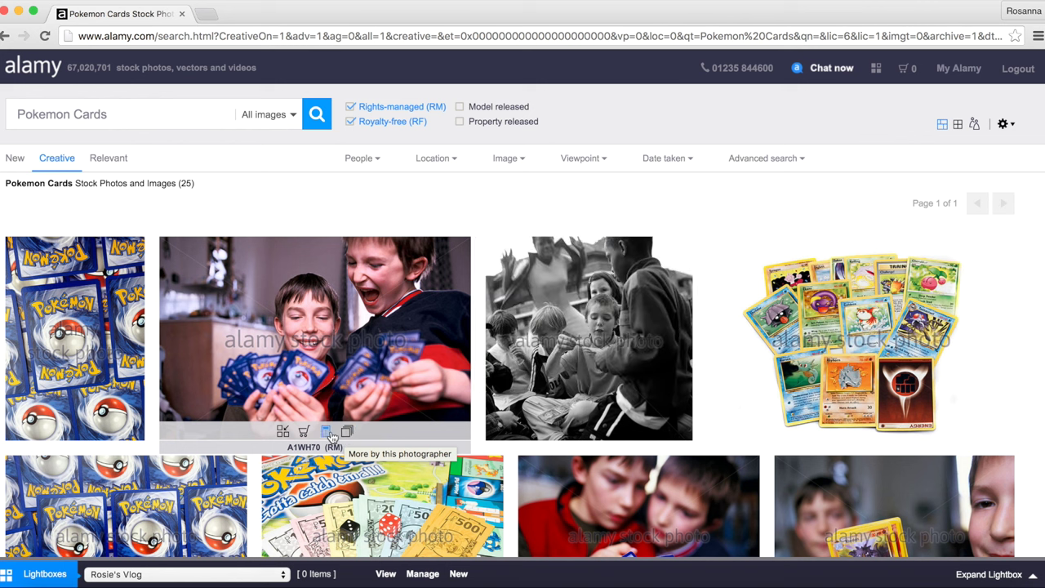
# Add the children-playing-with-Pokemon-cards photo to the Rosie's Vlog lightbox.
pyautogui.click(283, 432)
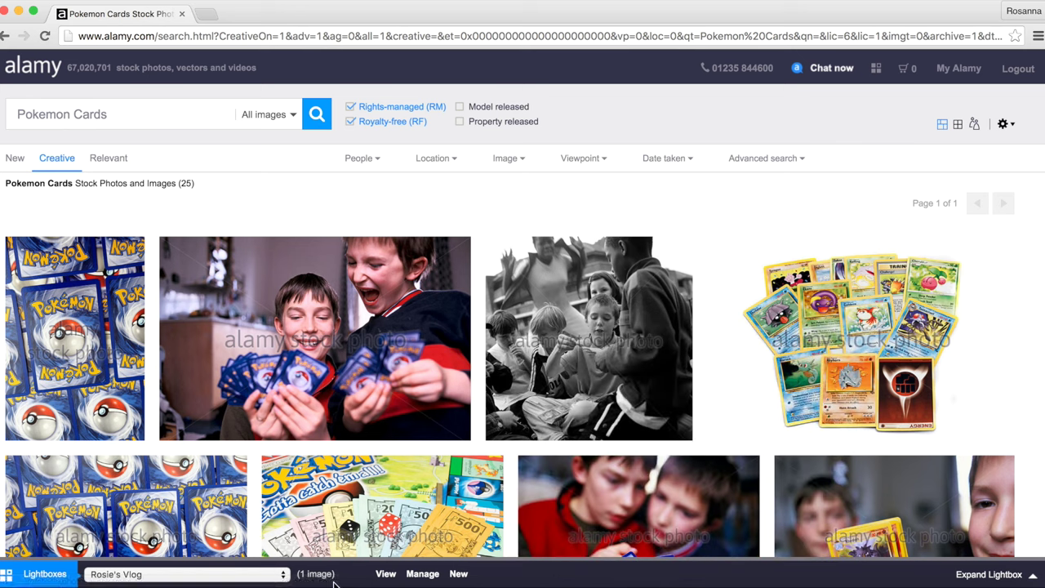
pyautogui.click(280, 576)
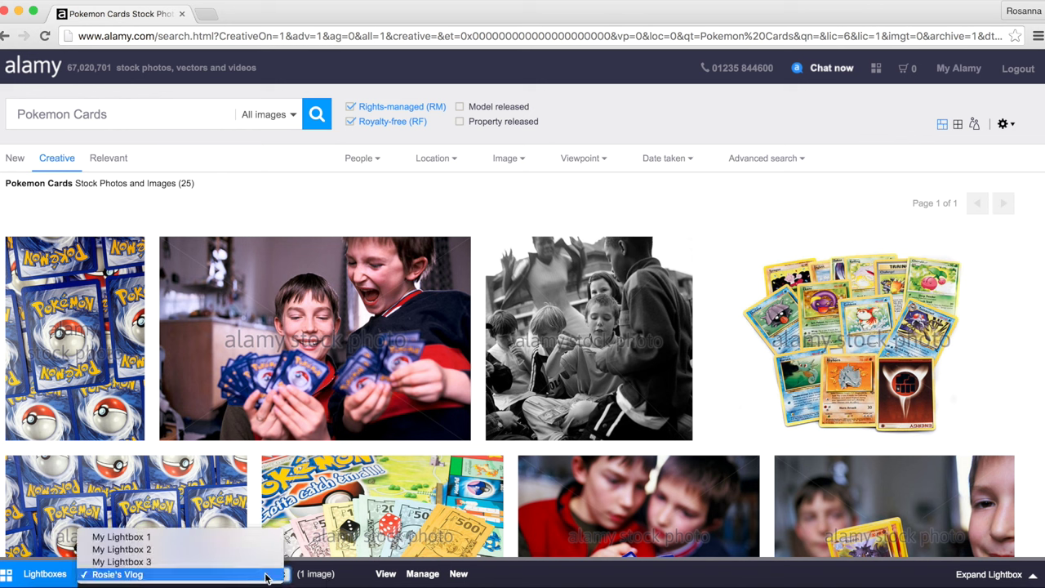
pyautogui.click(270, 574)
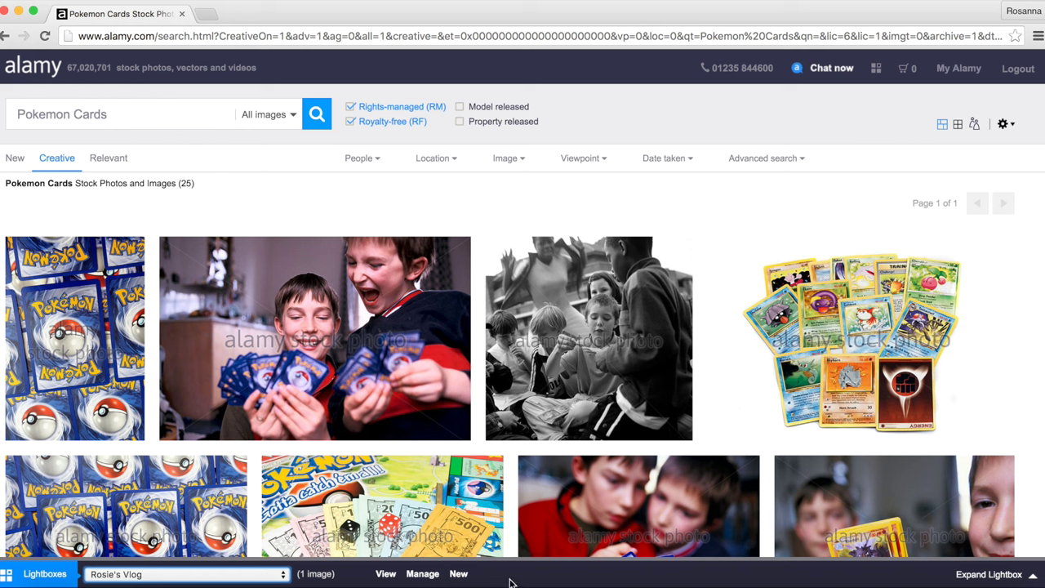
# Empty the lightbox, then re-add the A1WH70 children-with-cards photo.
pyautogui.click(977, 577)
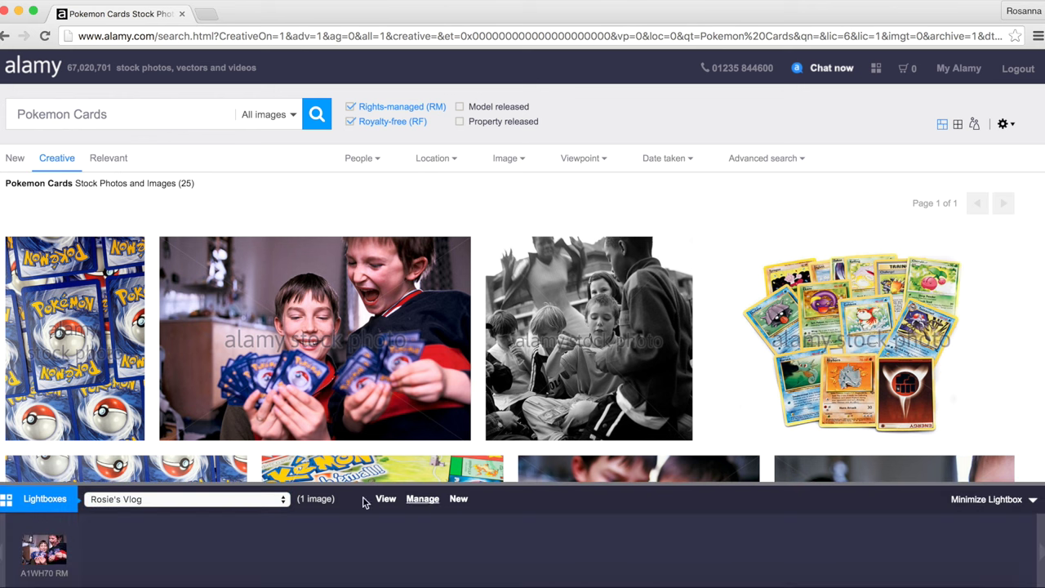
pyautogui.moveTo(39, 553)
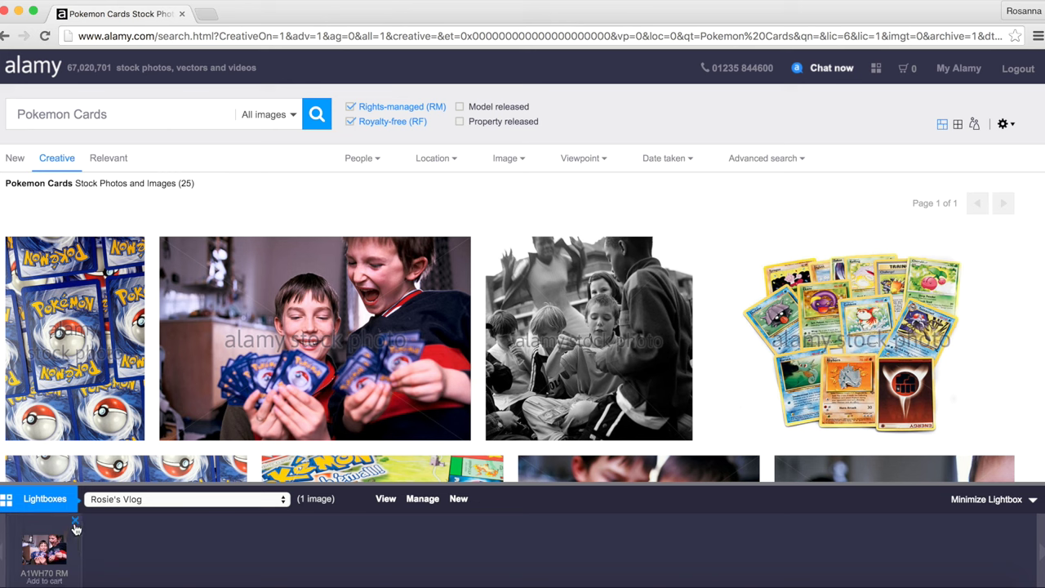
pyautogui.click(76, 522)
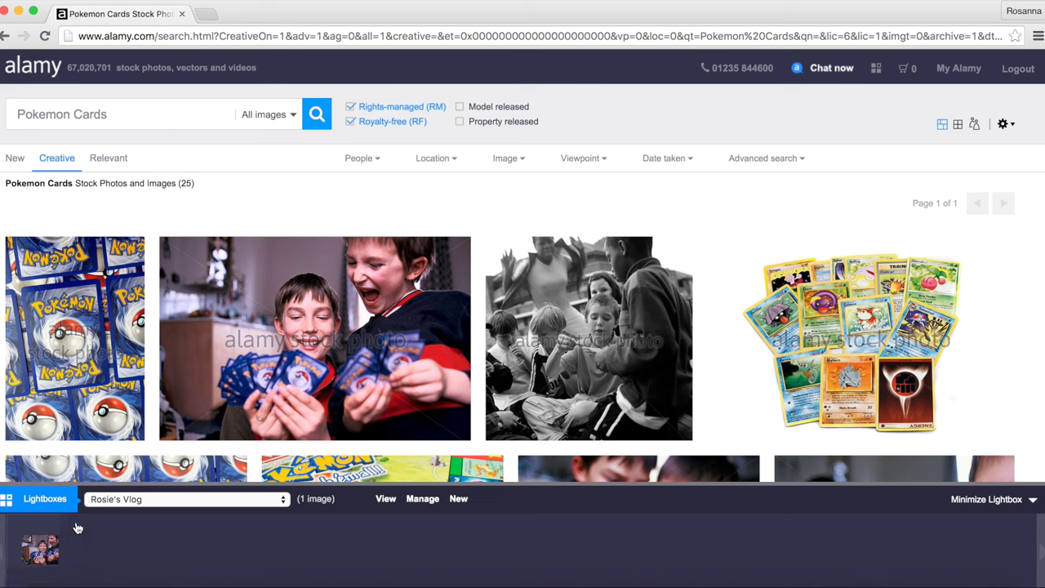
pyautogui.click(1004, 503)
pyautogui.click(284, 430)
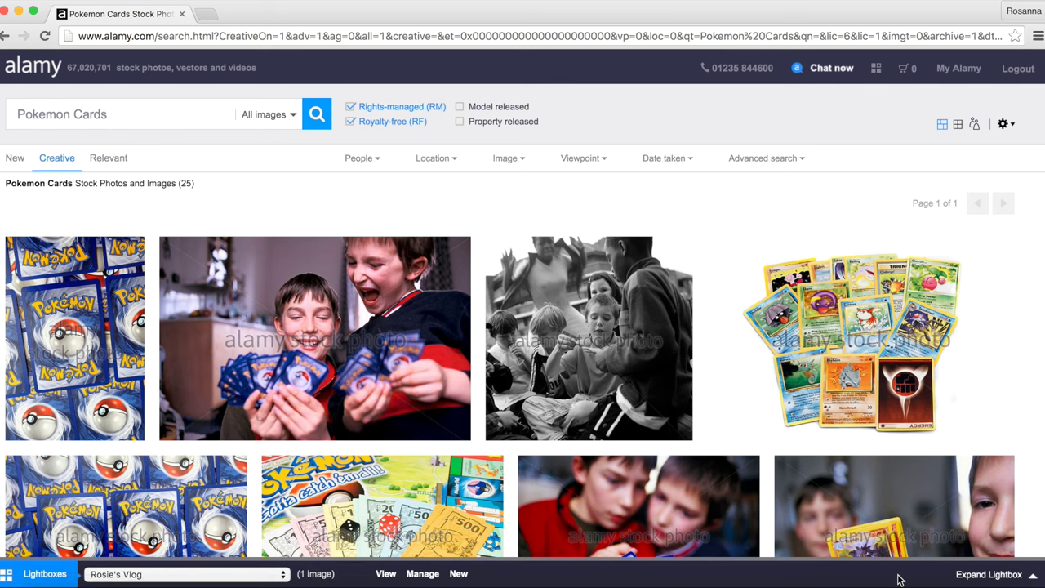
pyautogui.click(996, 574)
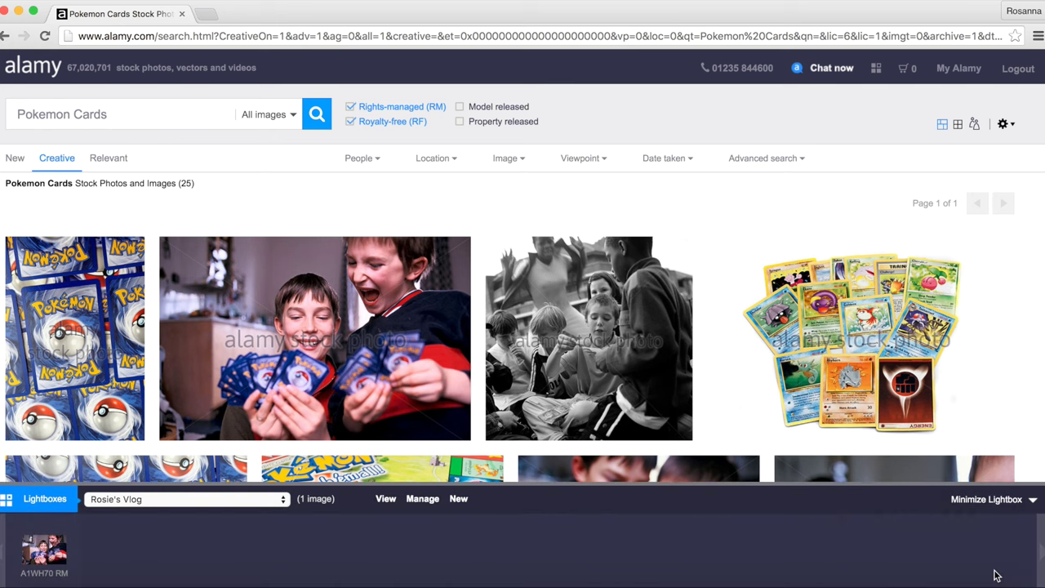
pyautogui.click(1017, 504)
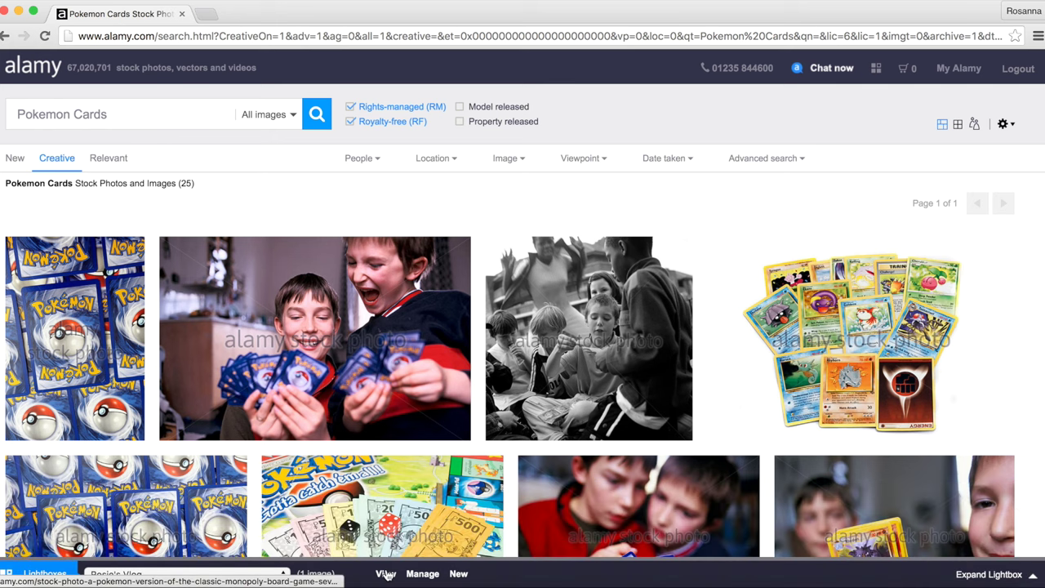
pyautogui.click(385, 575)
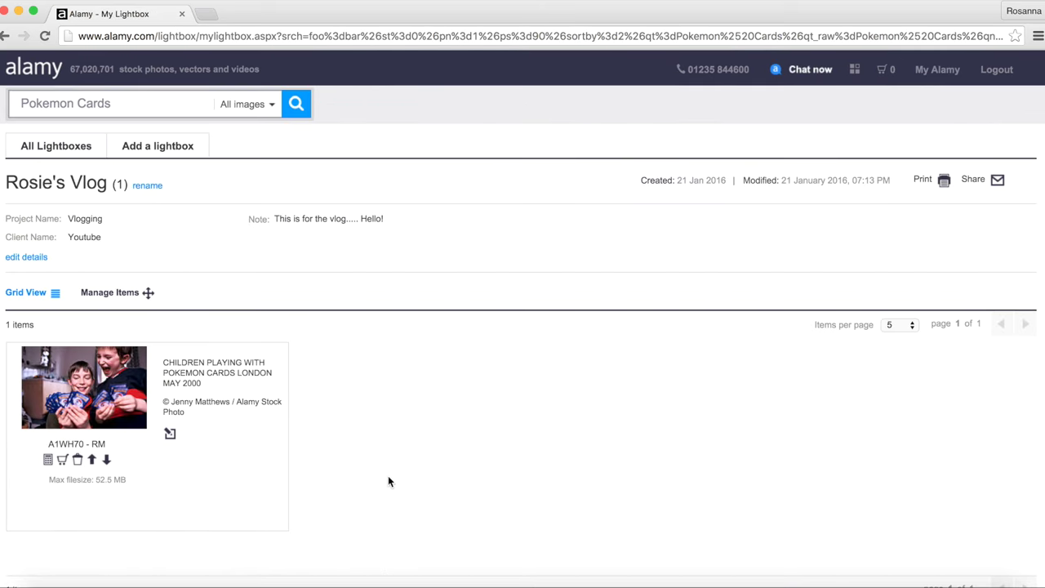
pyautogui.click(5, 37)
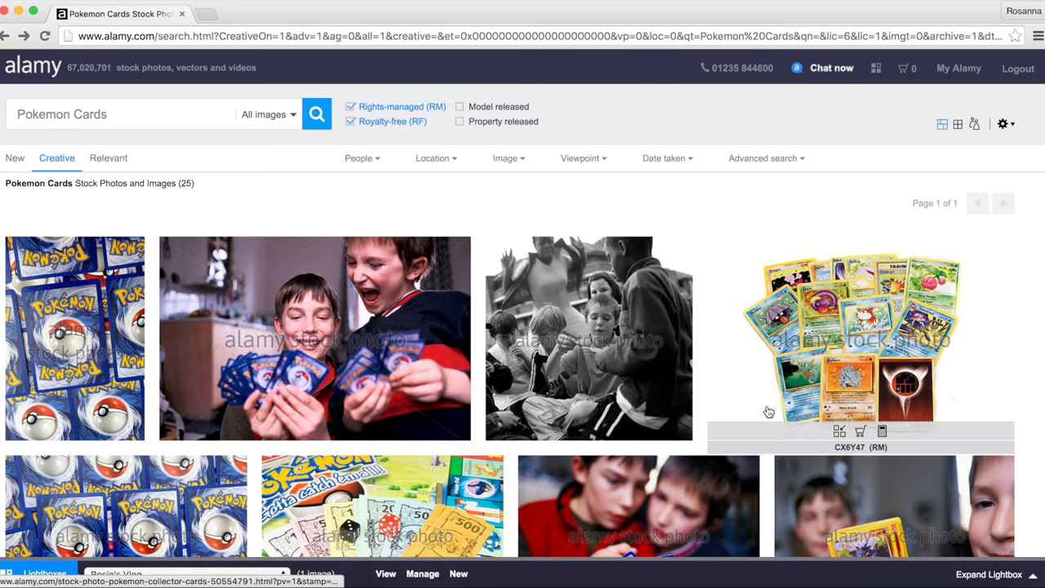
# Add photo A1WH6E to Rosie's Vlog while browsing further down the Pokemon Cards results.
pyautogui.moveTo(805, 278)
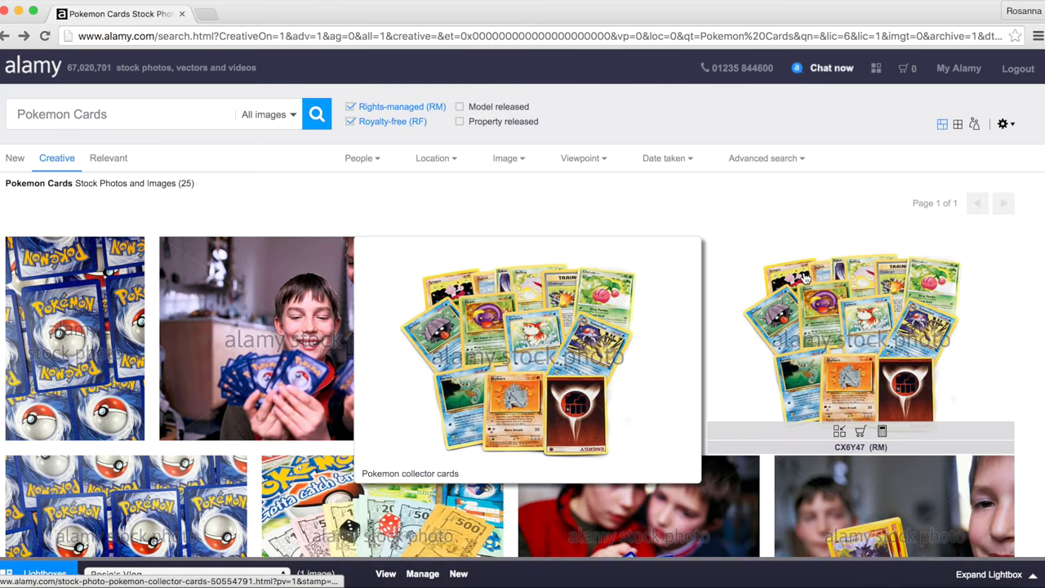
pyautogui.scroll(-4, 804, 278)
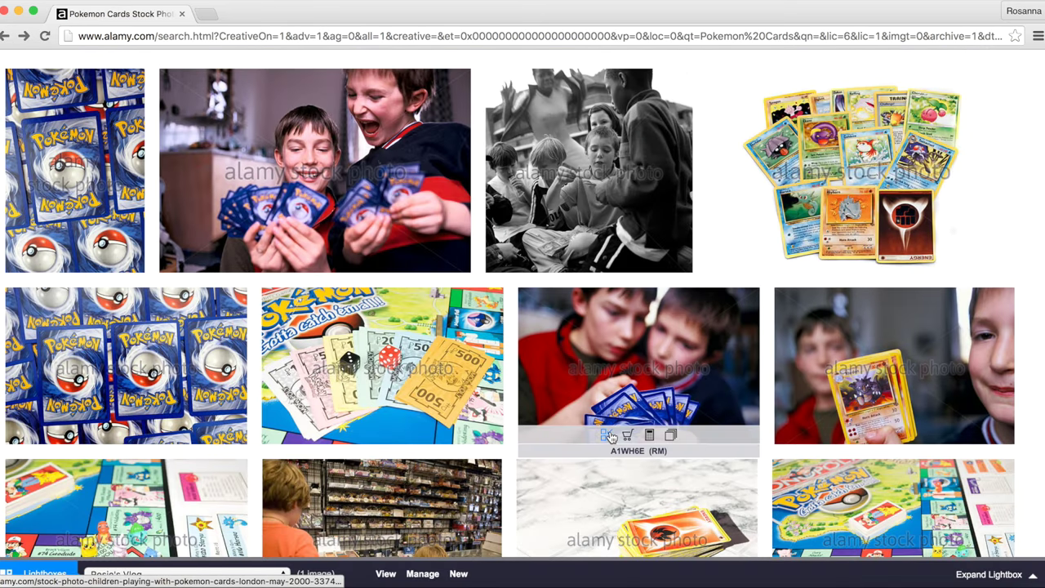
pyautogui.click(608, 435)
pyautogui.scroll(-5, 392, 417)
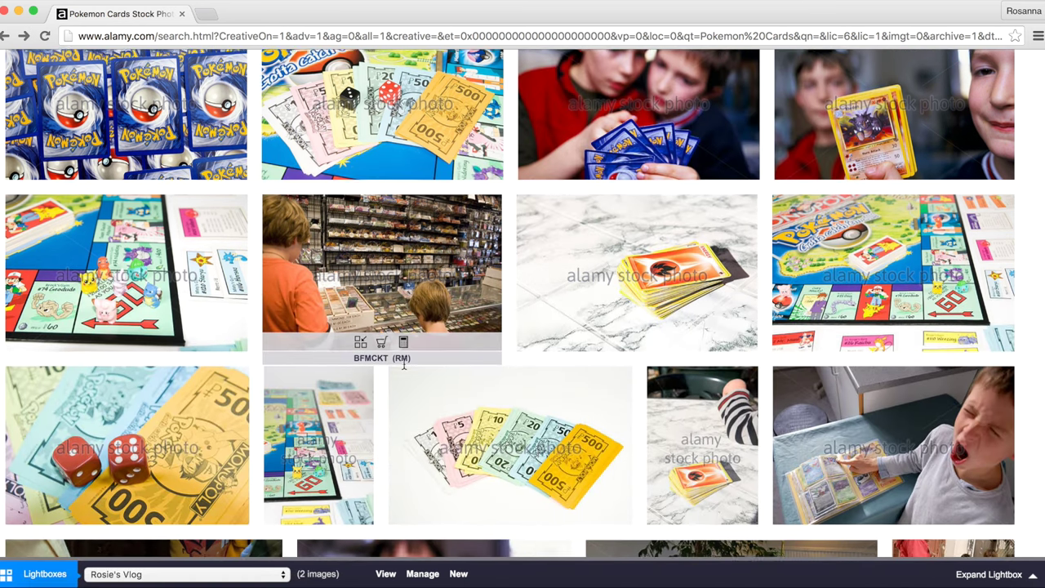
pyautogui.scroll(-2, 404, 365)
pyautogui.moveTo(839, 422)
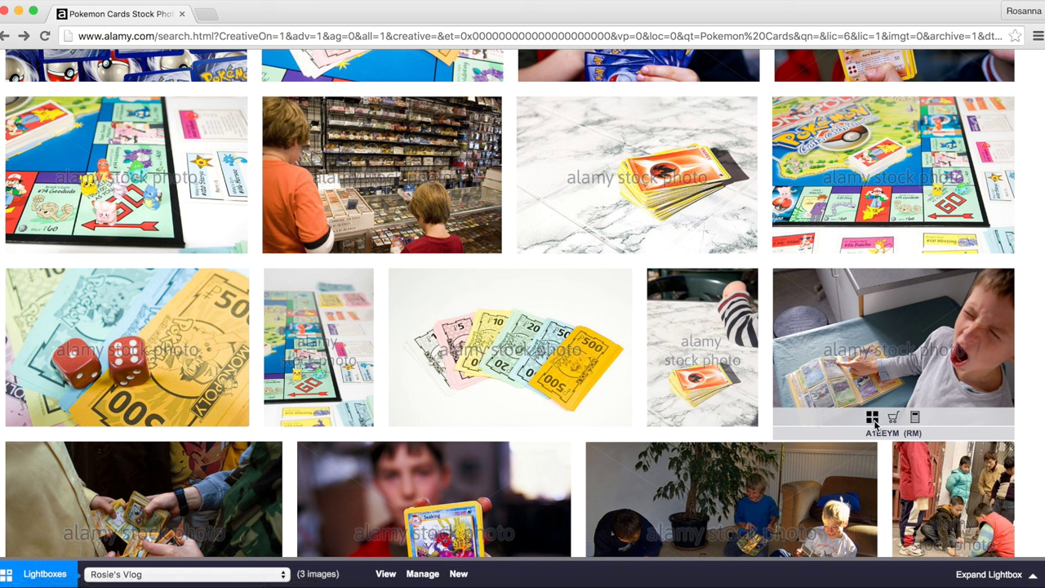
pyautogui.moveTo(112, 418)
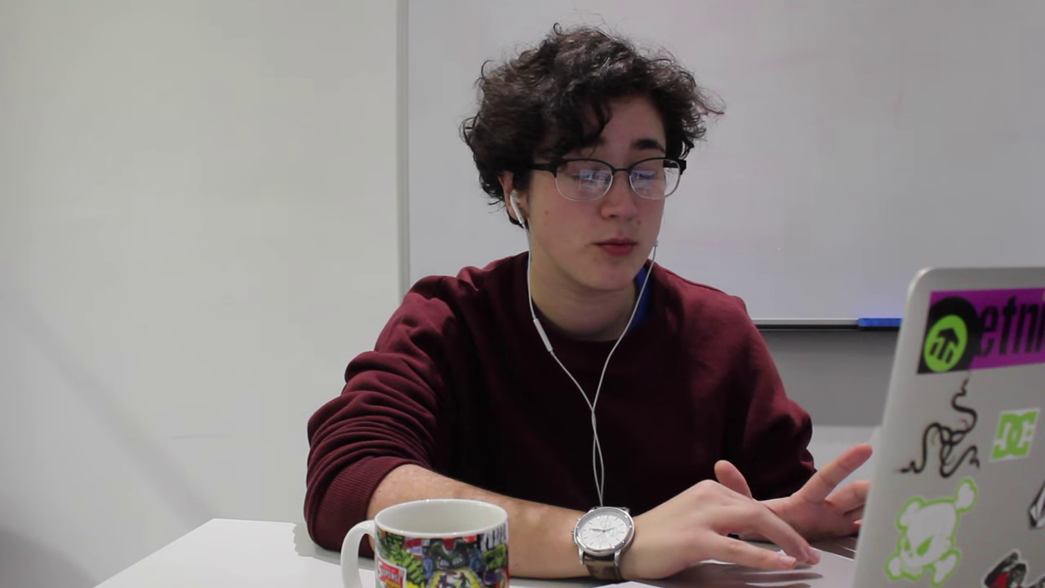
pyautogui.scroll(-2, 554, 360)
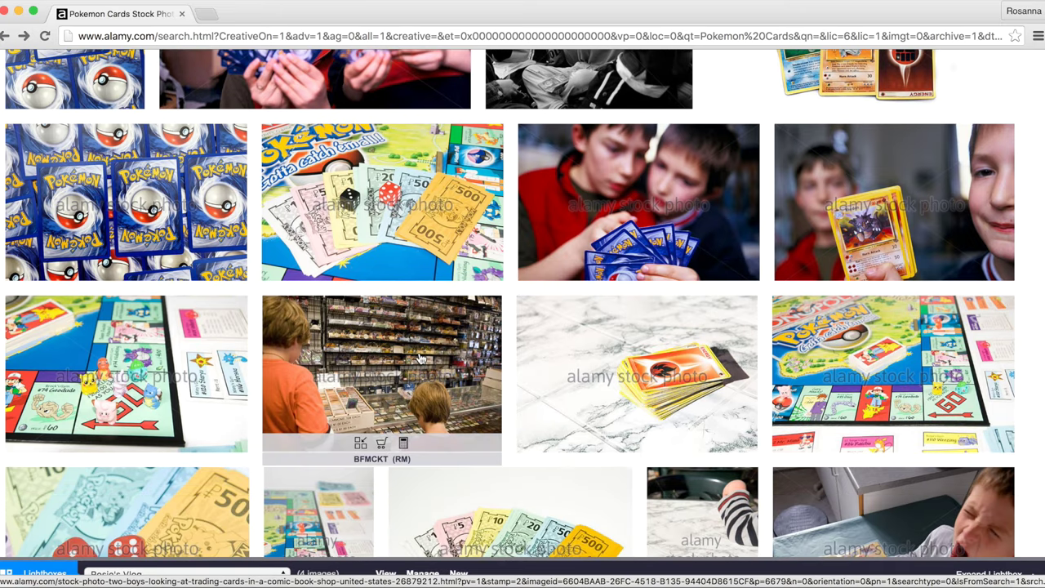
# Add the BFMCKT comic-book-shop trading cards photo to the lightbox from its detail page.
pyautogui.click(421, 359)
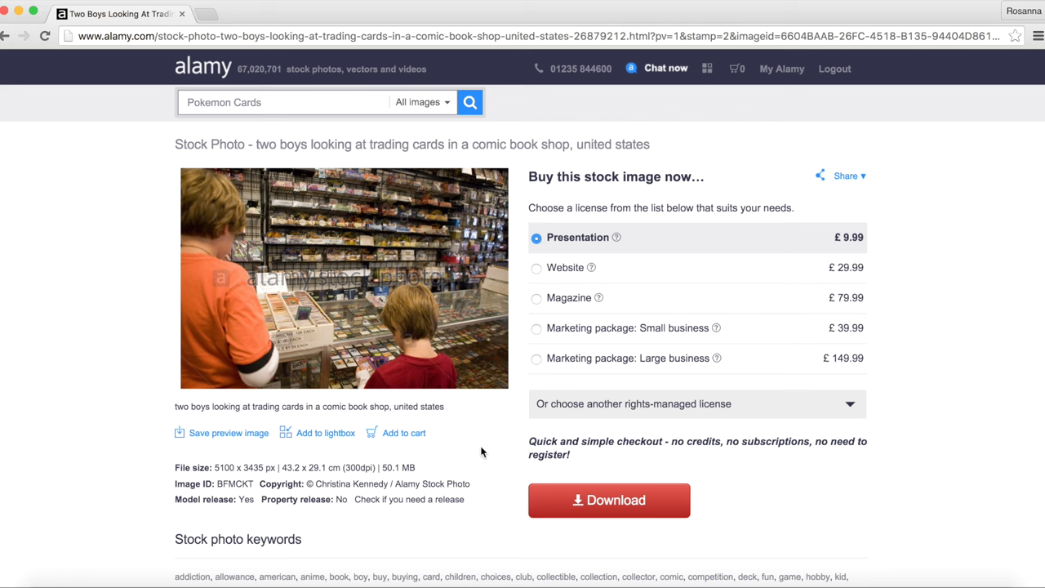
pyautogui.scroll(-2, 482, 451)
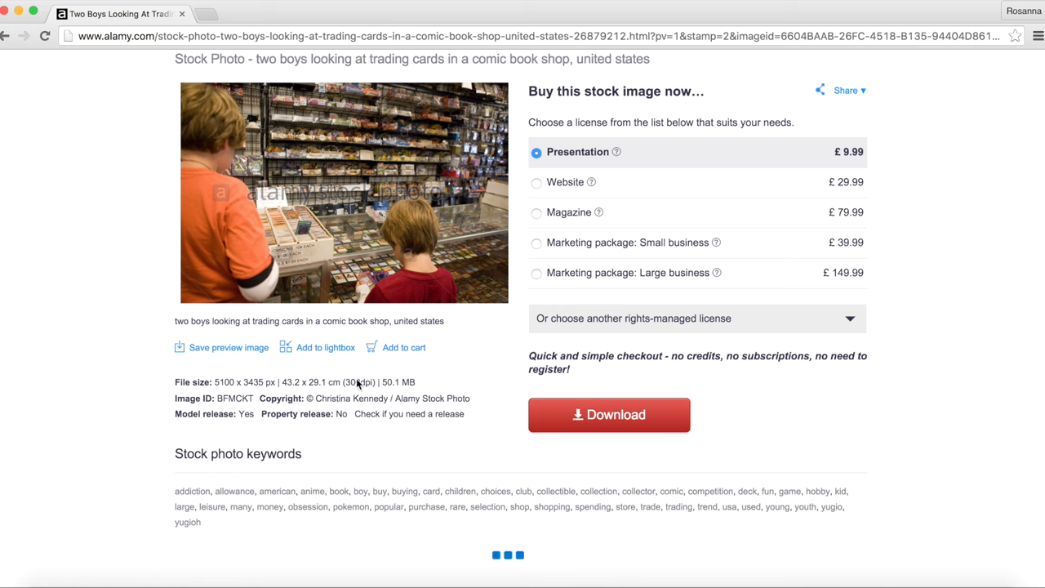
pyautogui.click(332, 351)
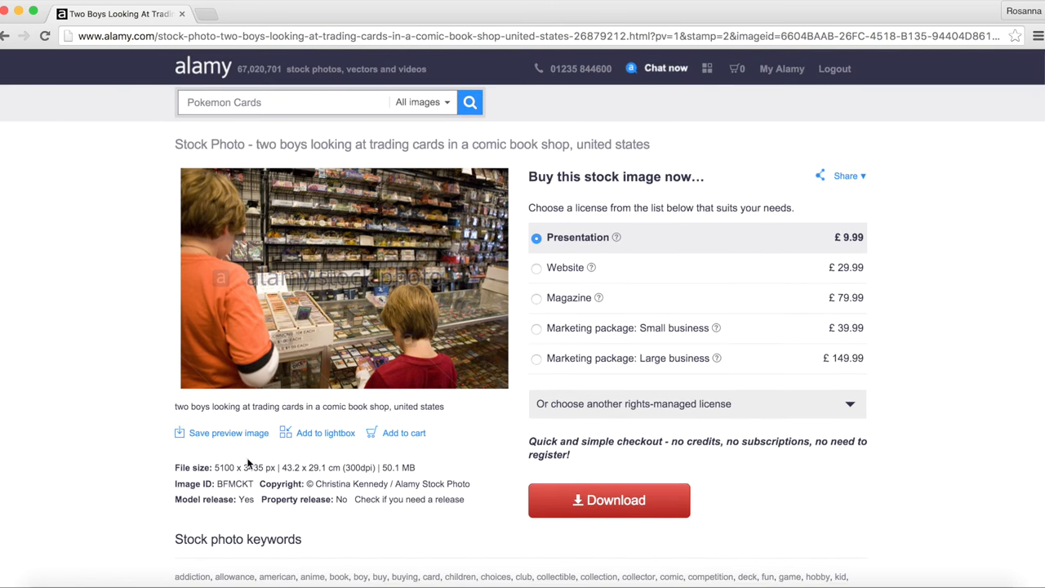
pyautogui.click(198, 70)
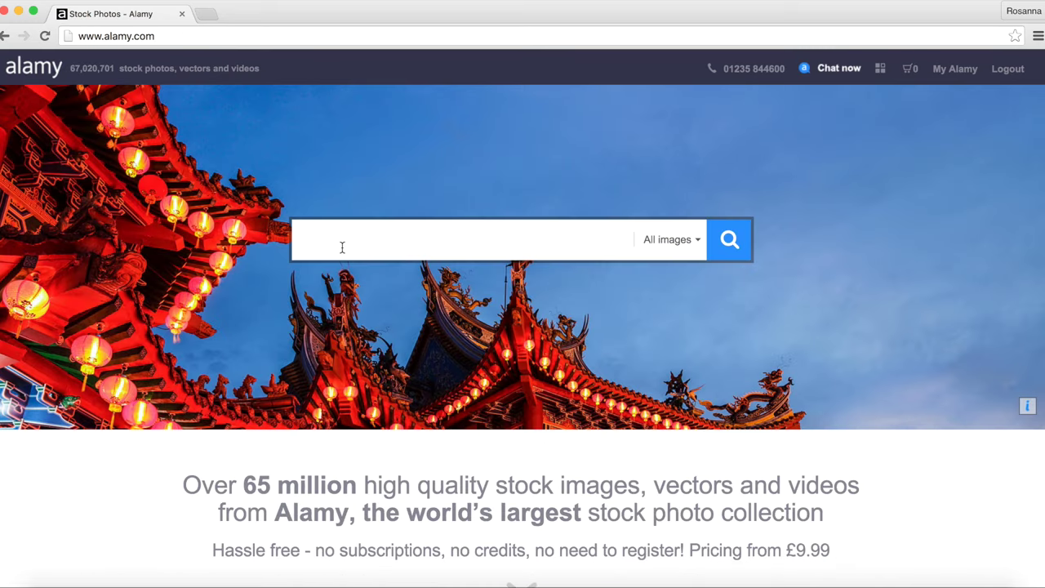
# Search 'pokemon cards' again and expand Rosie's Vlog to review its five images.
pyautogui.write('pokemon')
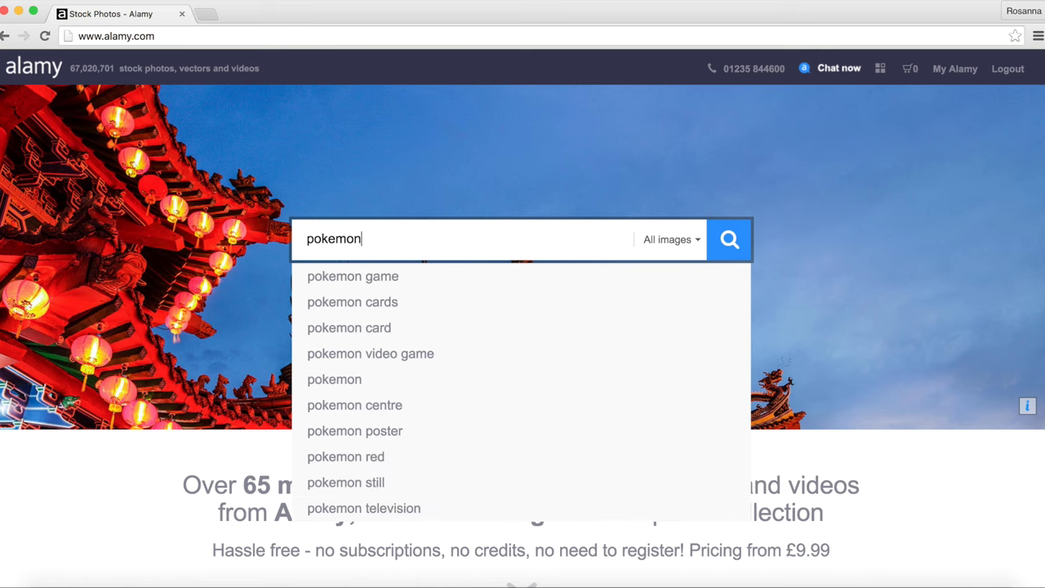
pyautogui.click(347, 302)
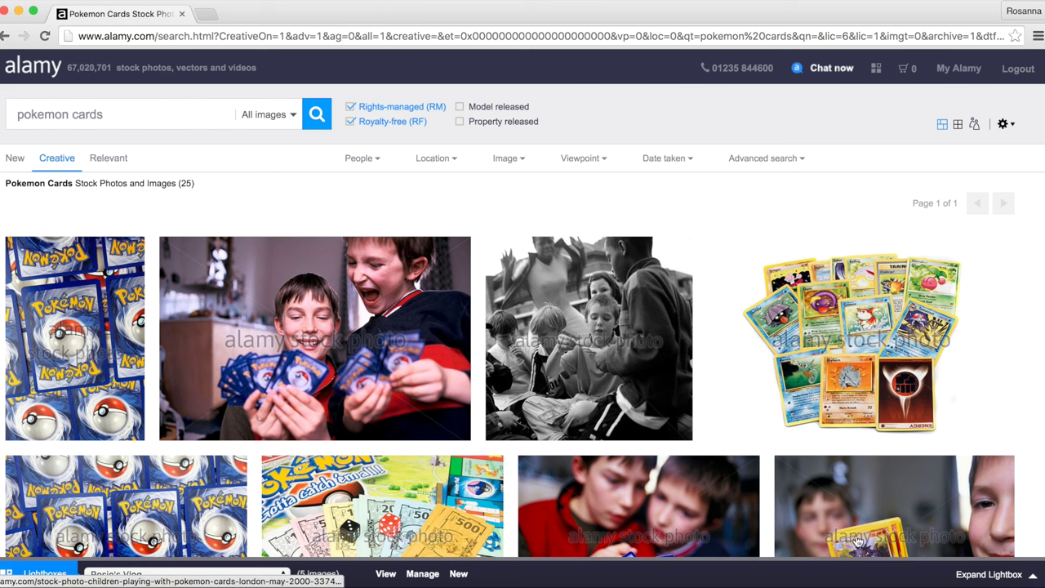
pyautogui.click(994, 578)
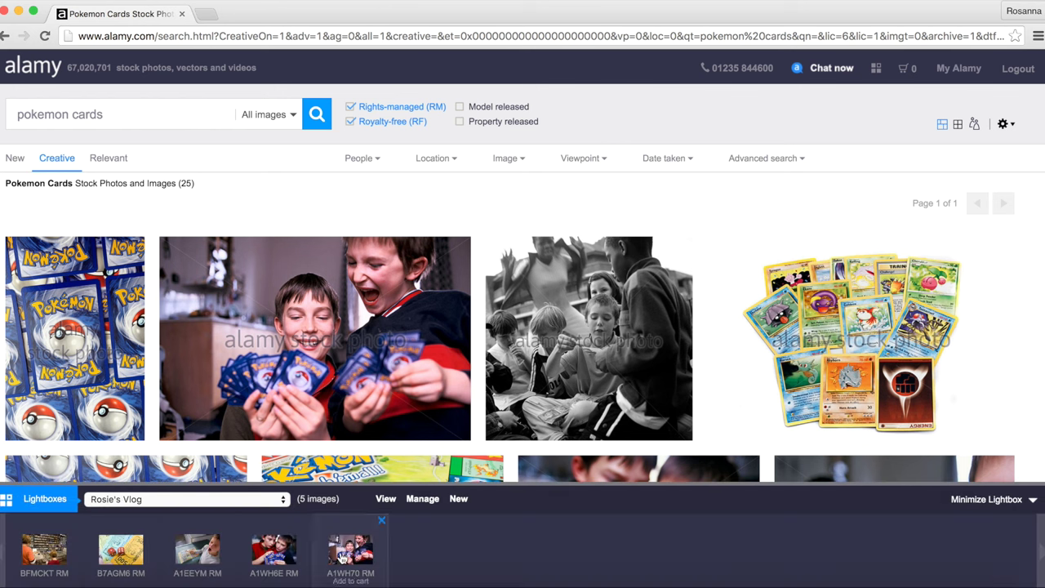
pyautogui.moveTo(47, 556)
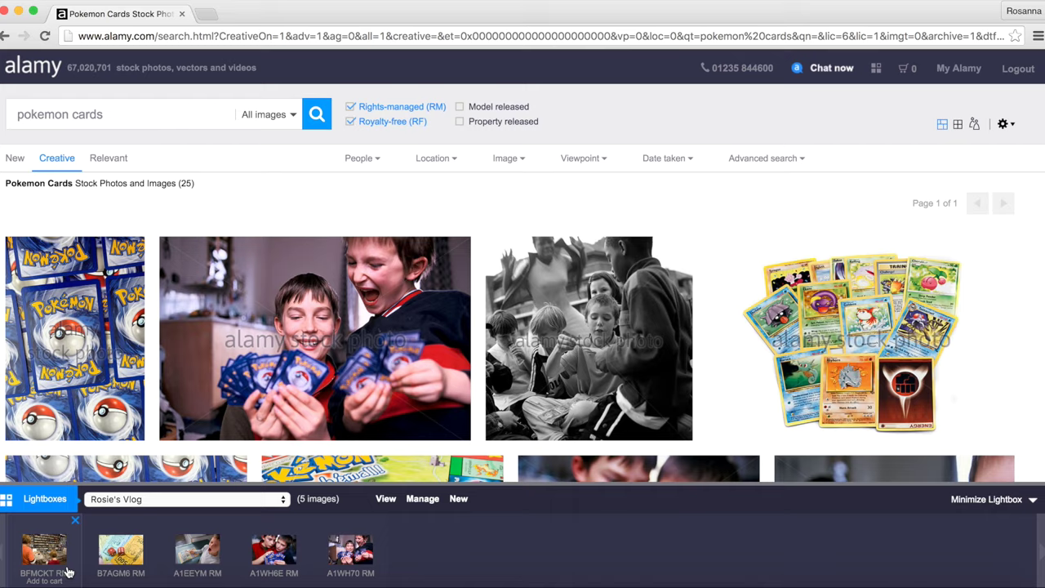